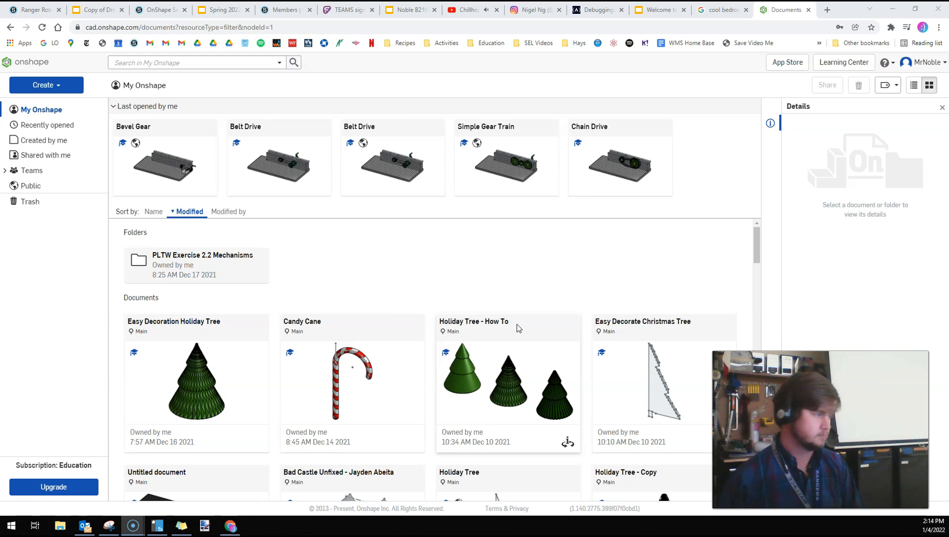
- Create a new document named "Dream Room"
left_click(71, 84)
left_click(69, 101)
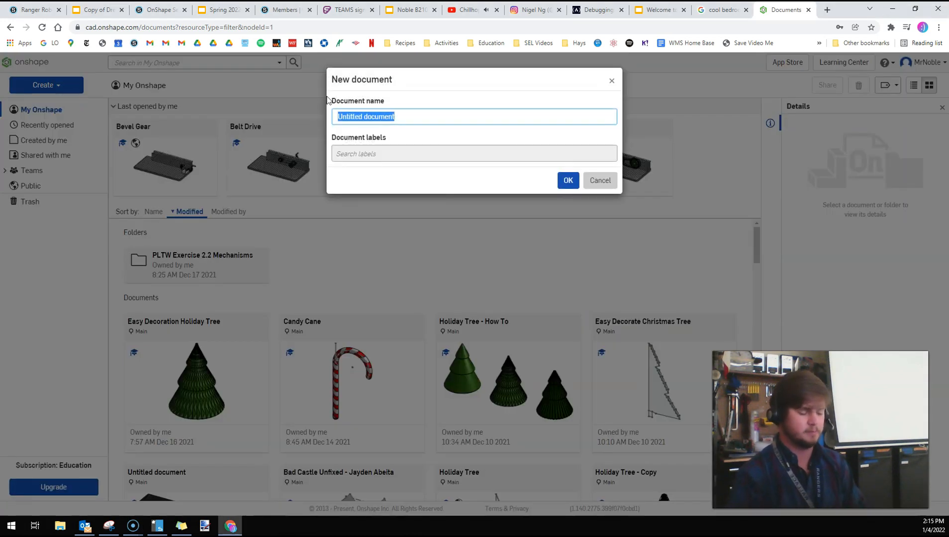
type("Dream Room")
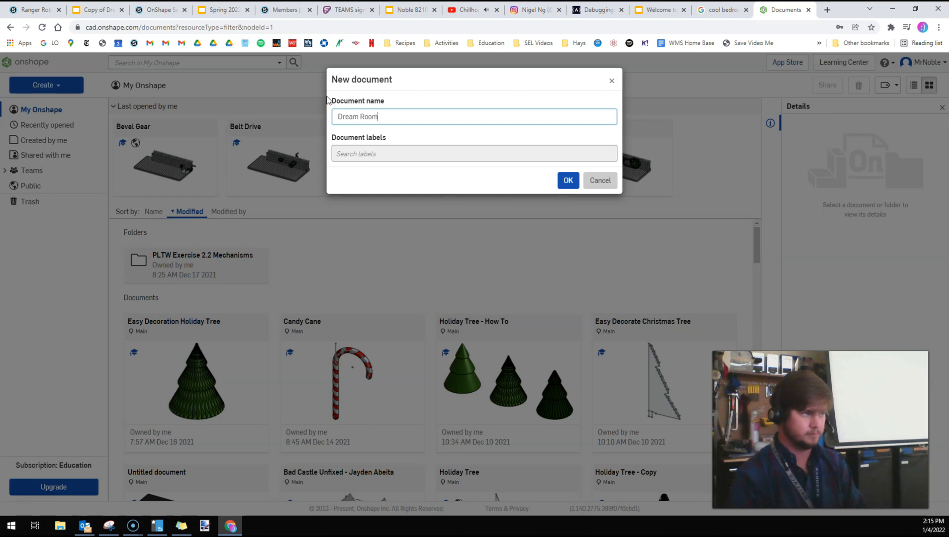
key("Return")
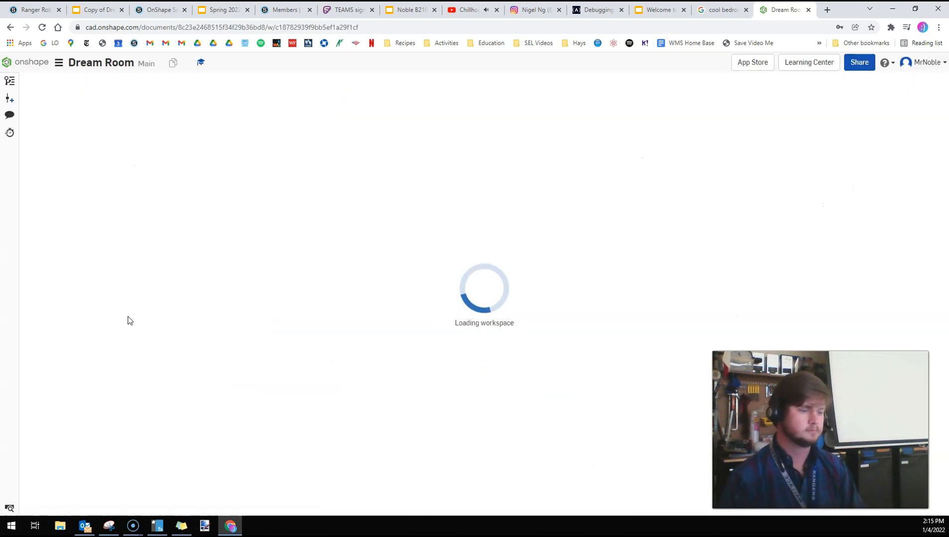
- Start a sketch on the Top plane and begin a corner rectangle for the room at the origin
left_click(76, 81)
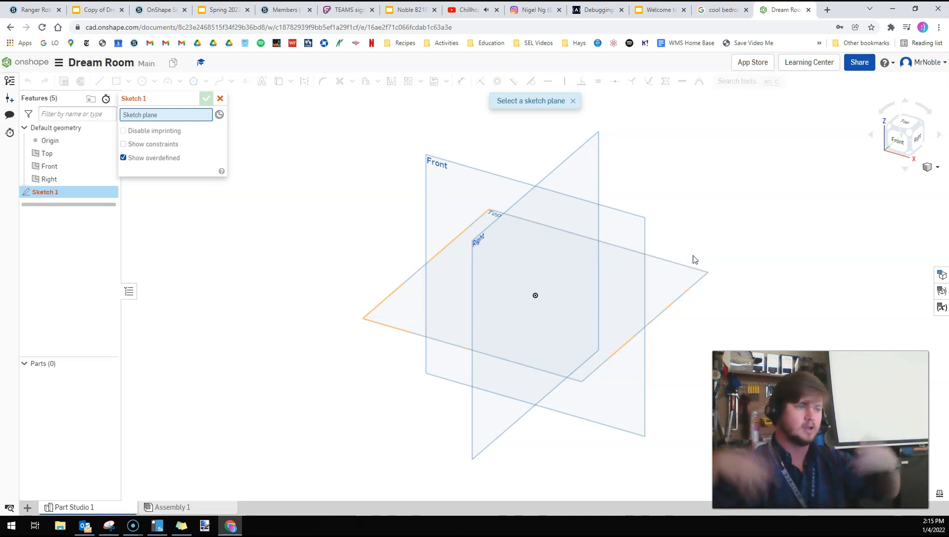
left_click(678, 277)
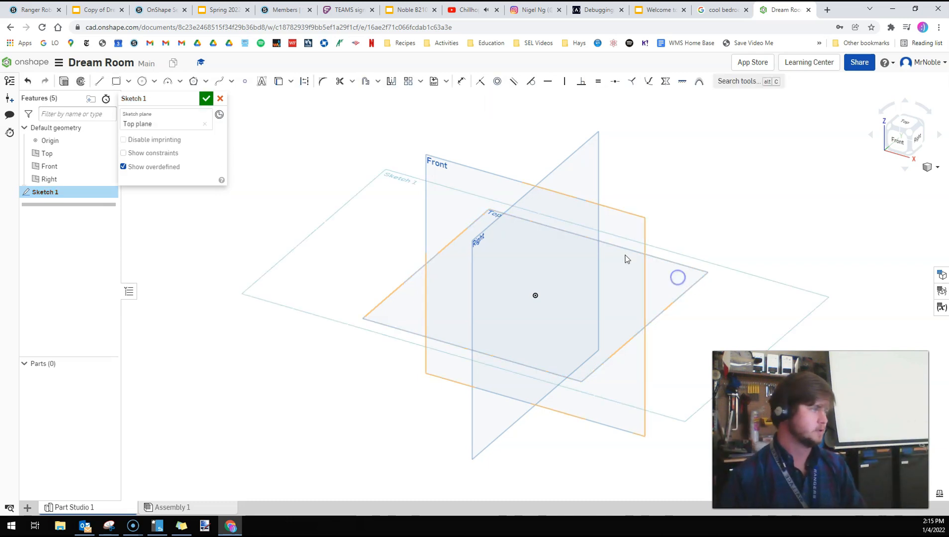
scroll(536, 184, "down", 3)
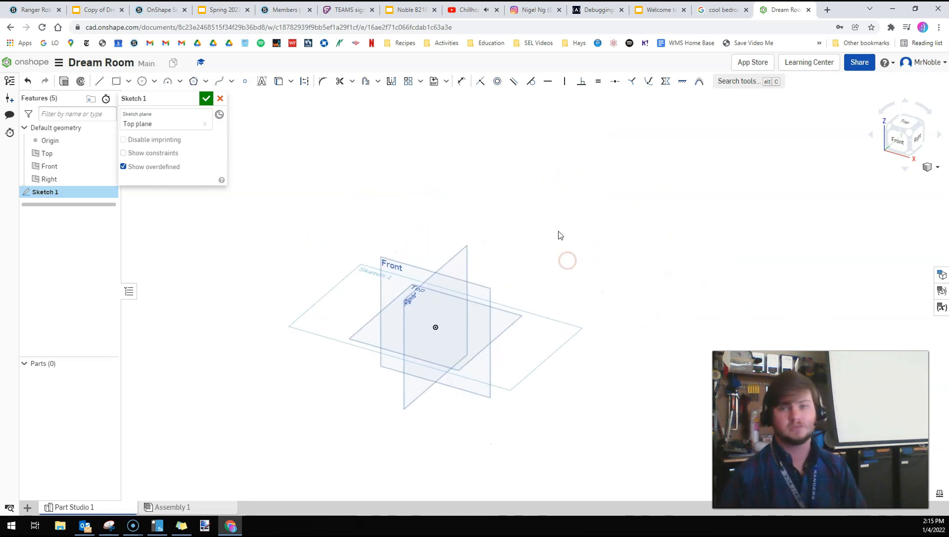
left_click(116, 81)
left_click(436, 327)
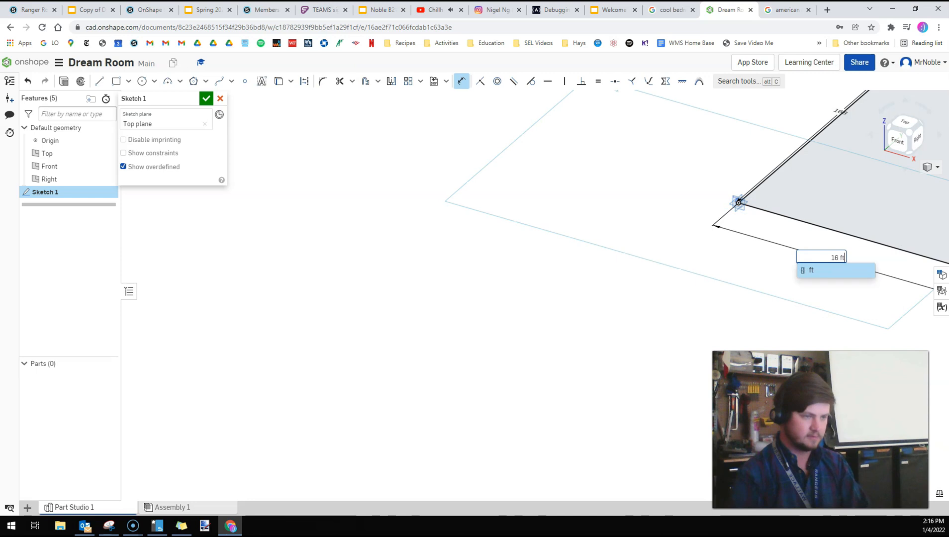
- Set the length of the room rectangle's front edge to 16 ft
key("Return")
scroll(631, 228, "down", 3)
middle_click_drag(660, 224, 391, 304)
scroll(480, 307, "up", 3)
mouse_move(563, 274)
middle_mouse_down()
mouse_move(393, 312)
mouse_move(402, 341)
middle_mouse_up()
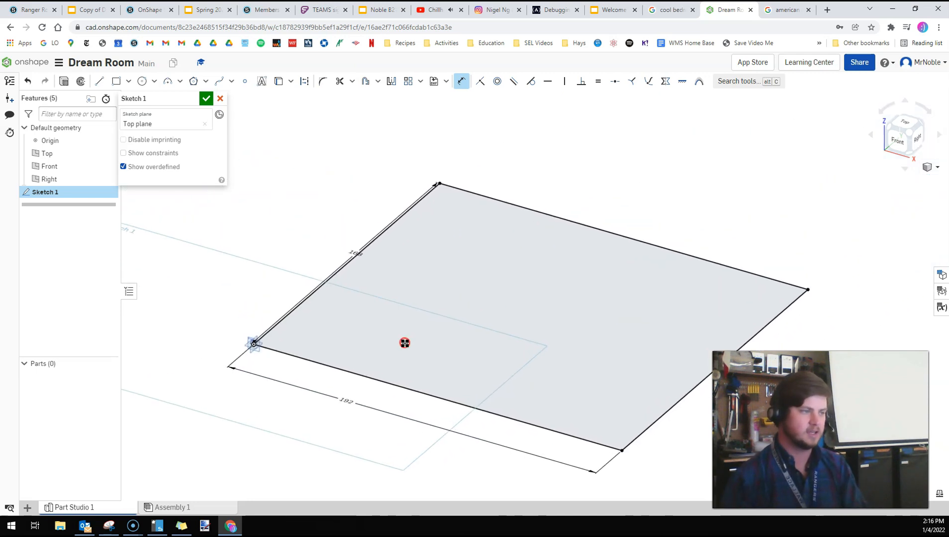
scroll(405, 342, "up", 2)
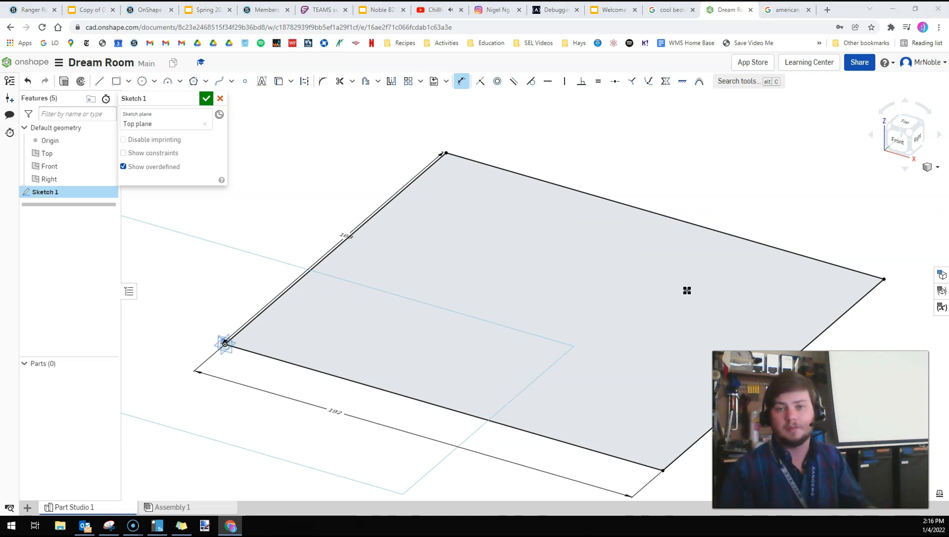
- Draw a three-point arc bulging outward between the two corners of the room's side opposite the 48 by 100 in closet rectangle
middle_click_drag(687, 291, 664, 280)
left_click(167, 81)
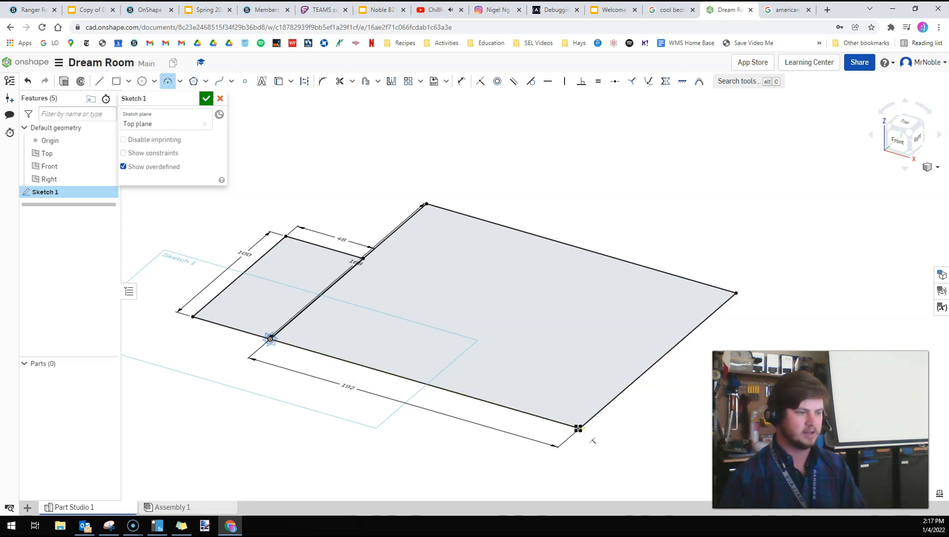
left_click(578, 428)
left_click(736, 293)
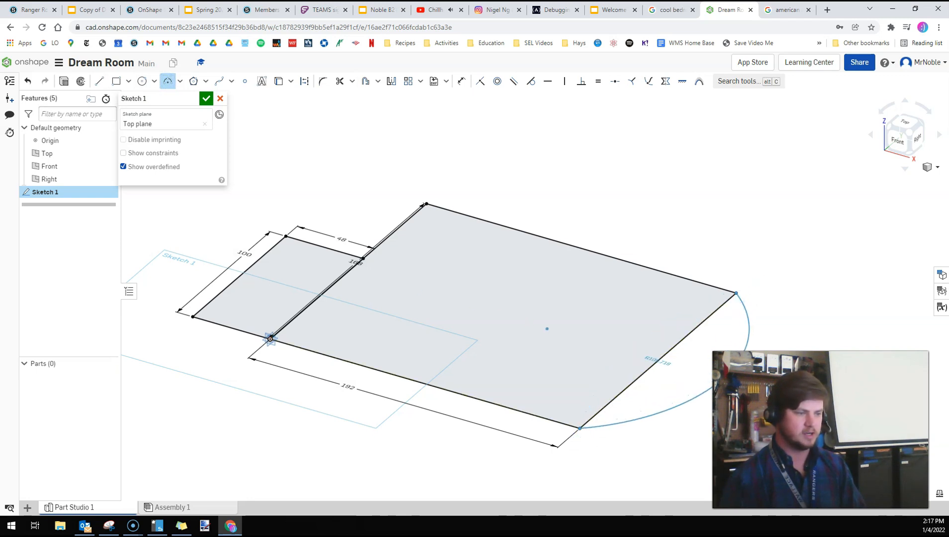
left_click(749, 330)
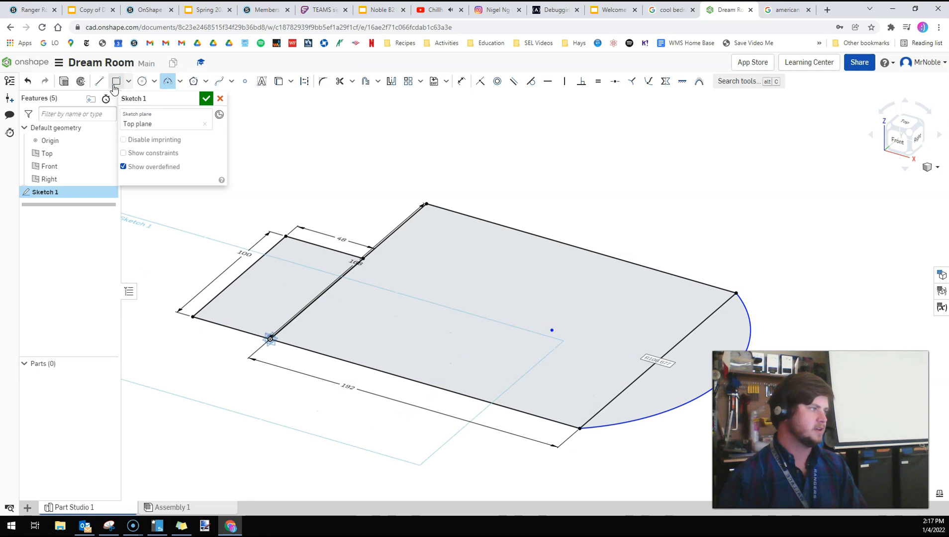
- Draw three connected lines outside the room's back edge, from its corner back to the edge, to outline a bay
left_click(99, 81)
left_click(425, 203)
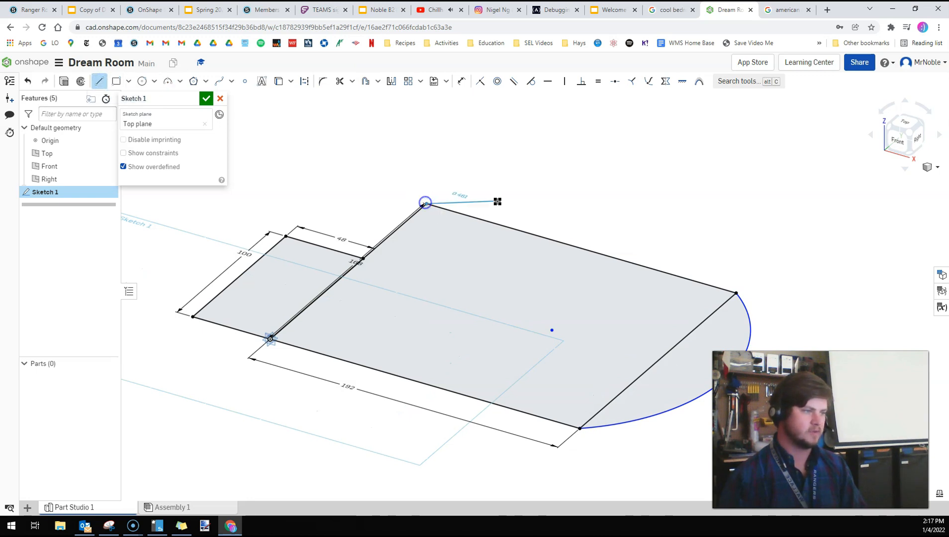
left_click(491, 191)
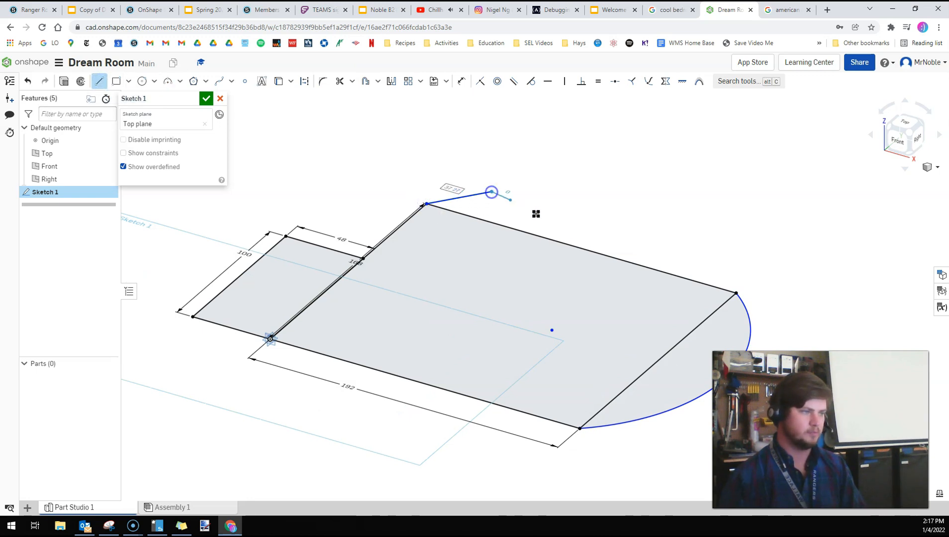
left_click(576, 217)
left_click(596, 253)
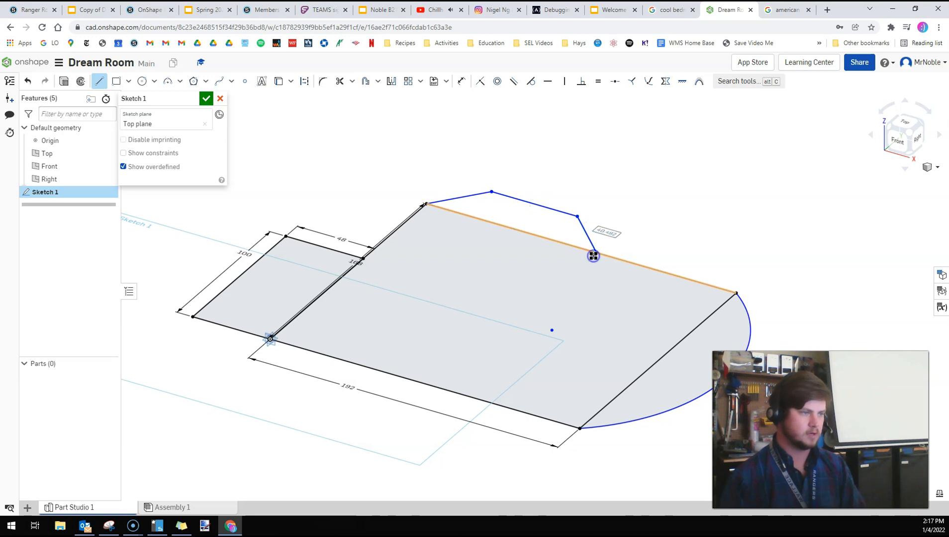
- Make the two slanted side lines of the bay equal in length
key("e")
left_click(588, 232)
left_click(460, 197)
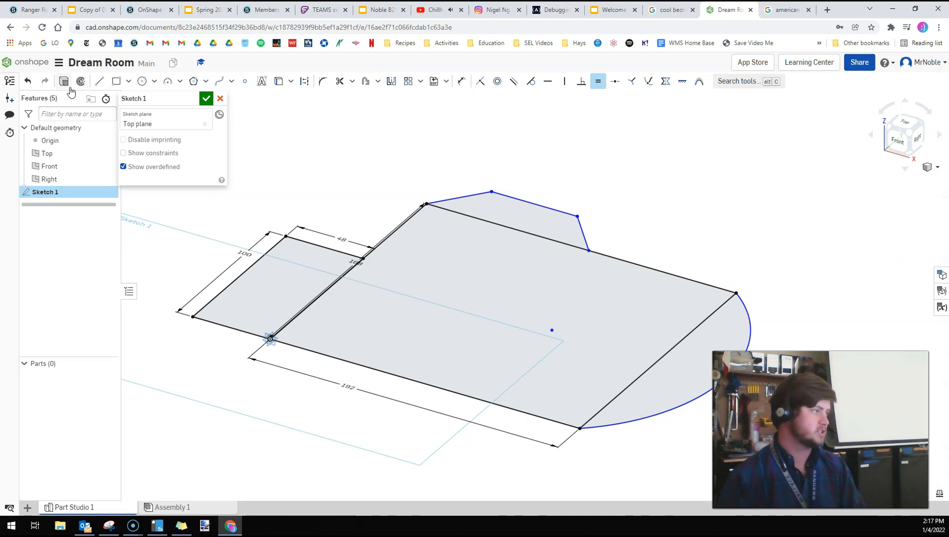
- Extrude all regions of the floor plan sketch upward 10 ft as a new solid
key("shift+e")
left_click_drag(518, 199, 516, 111)
scroll(519, 293, "down", 3)
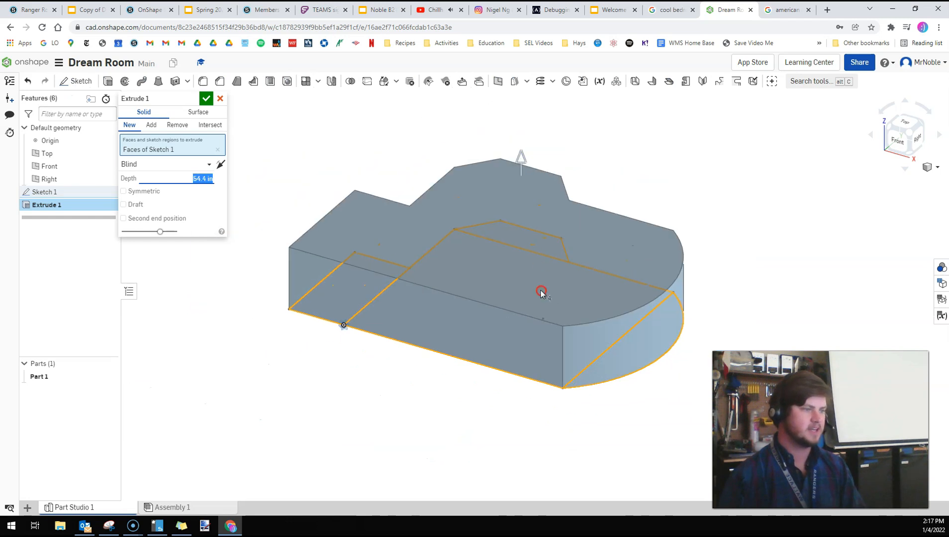
middle_click_drag(541, 292, 542, 345)
left_click_drag(528, 229, 528, 189)
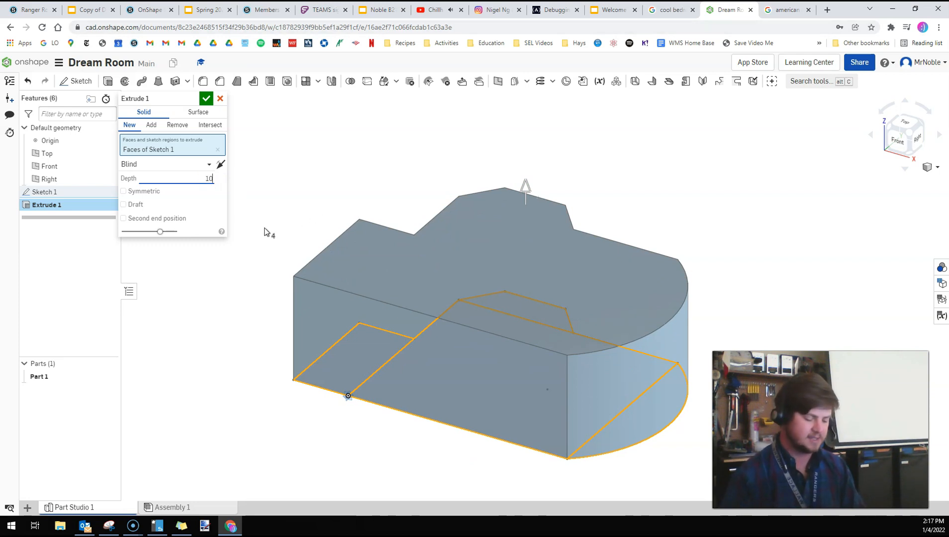
type("ft")
key("Return")
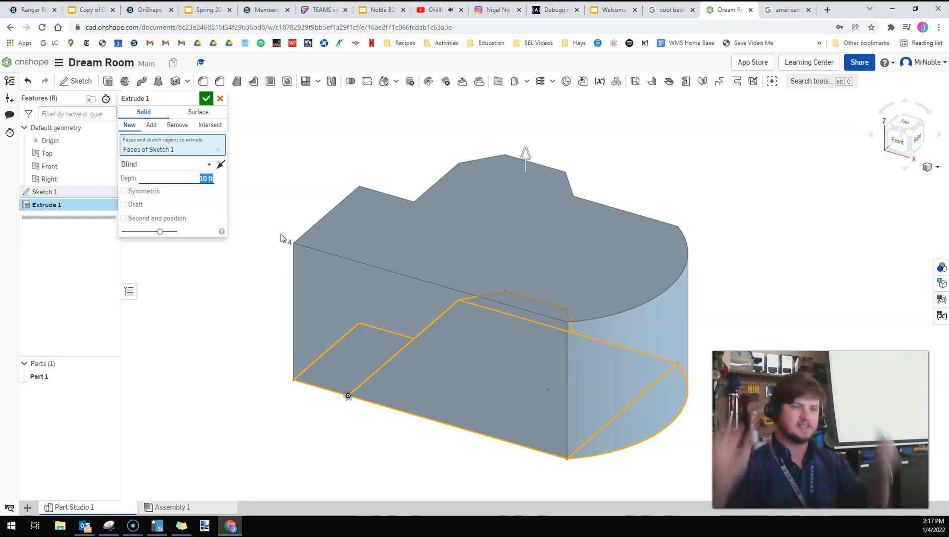
left_click(207, 100)
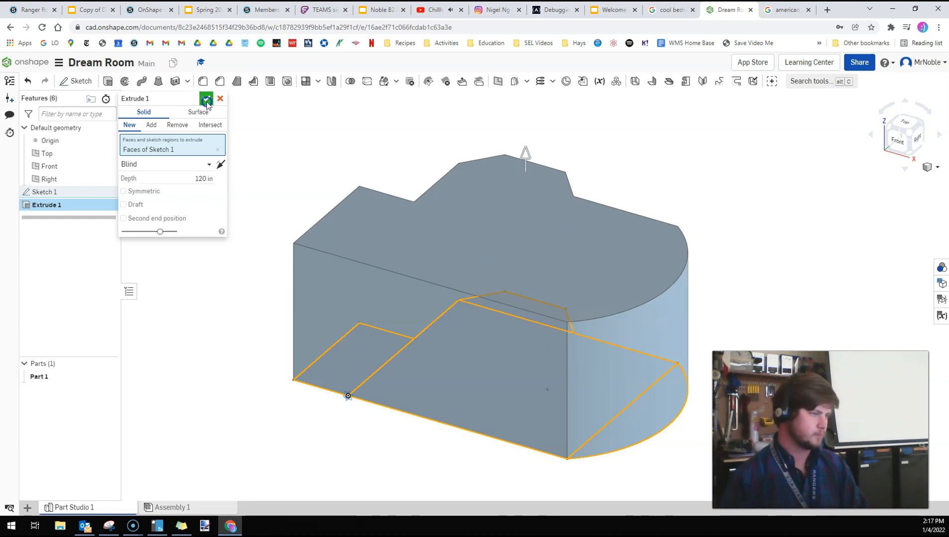
- Shell the room block to 4.5 in thick walls, removing its top and front faces
mouse_move(792, 297)
right_mouse_down()
mouse_move(739, 297)
mouse_move(794, 285)
mouse_move(784, 301)
right_mouse_up()
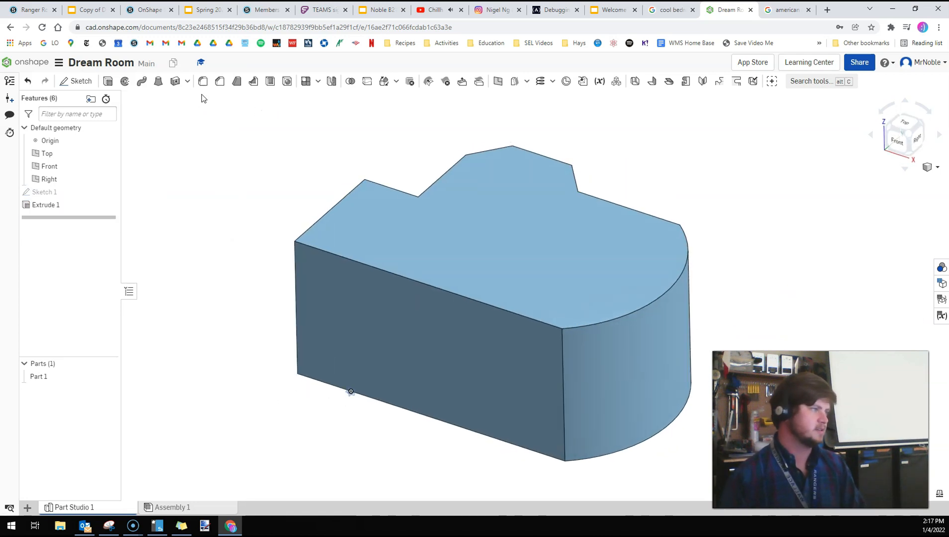
left_click(270, 82)
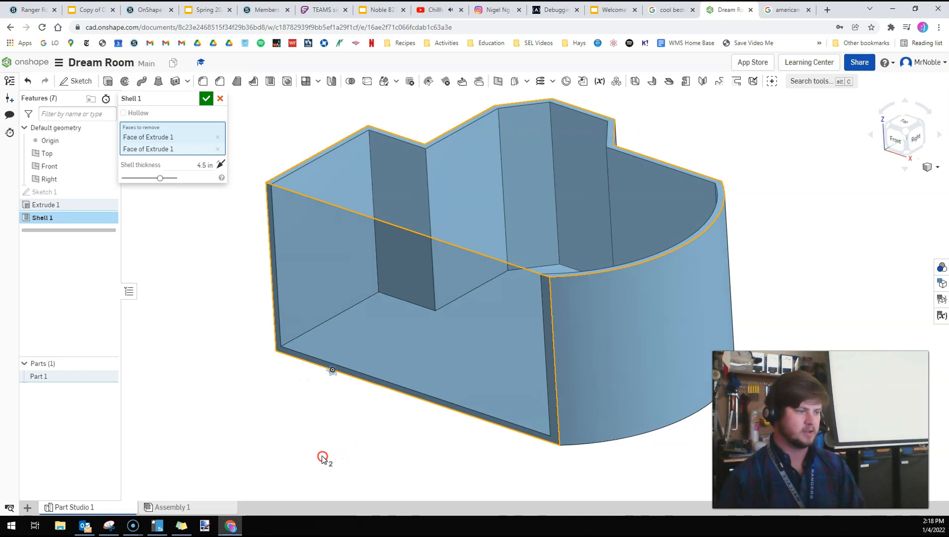
left_click(206, 98)
- Set the closet partition wall's extrusion to end up to a face instead of at a blind depth
right_click_drag(264, 378, 235, 376)
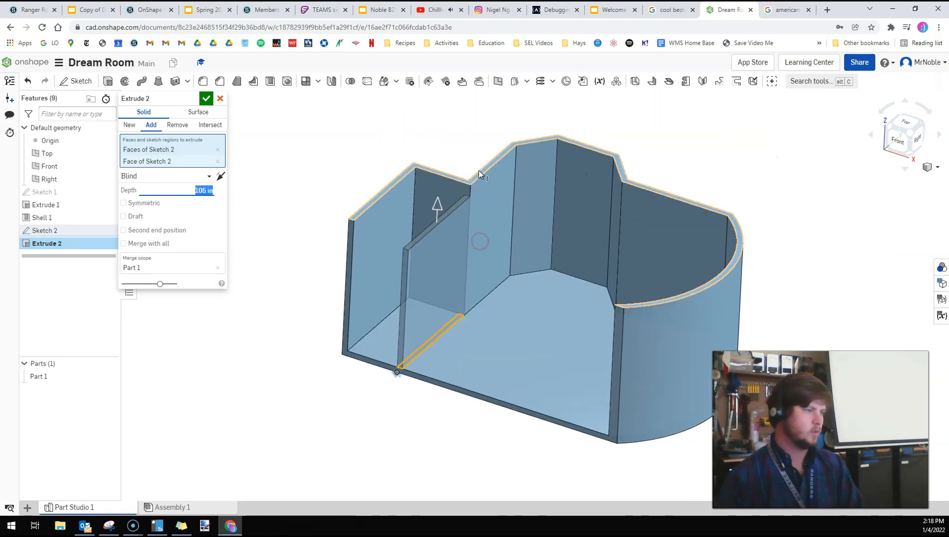
left_click(154, 175)
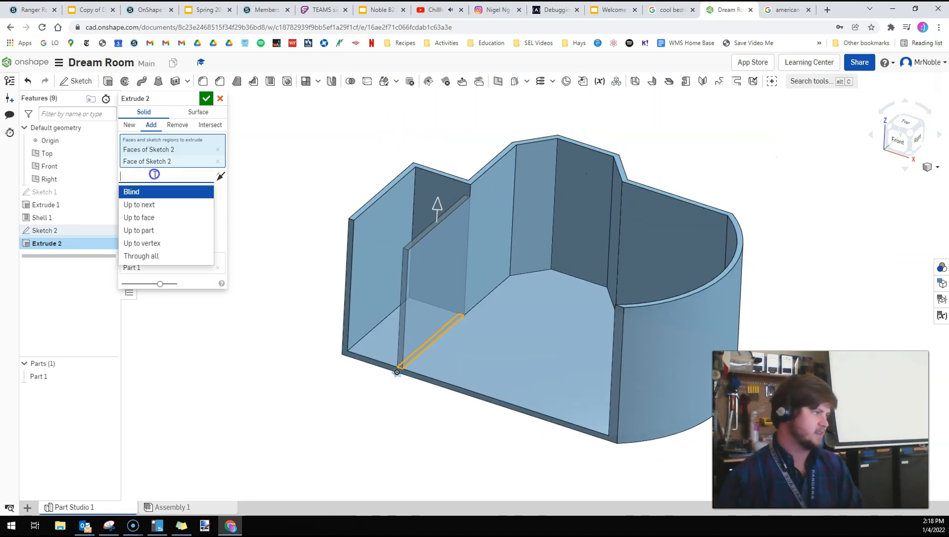
left_click(152, 217)
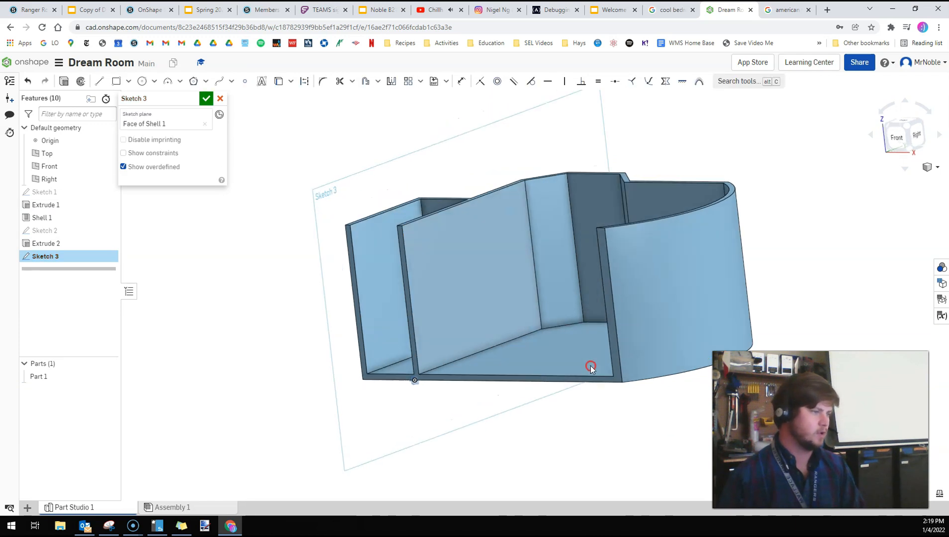
- Switch to the Google search tab and replace "wall thickness" in the query to look up American door sizes
left_click(786, 9)
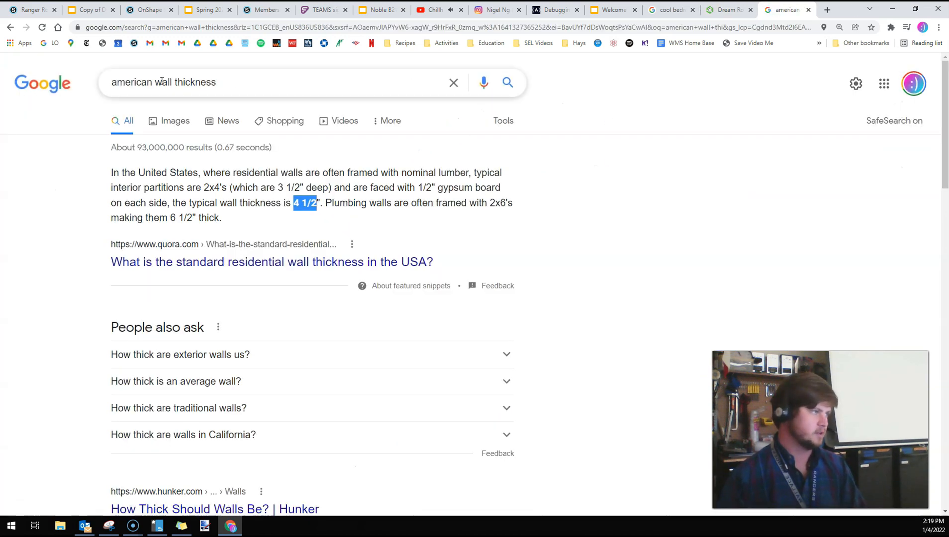
left_click_drag(156, 82, 316, 74)
type("door s")
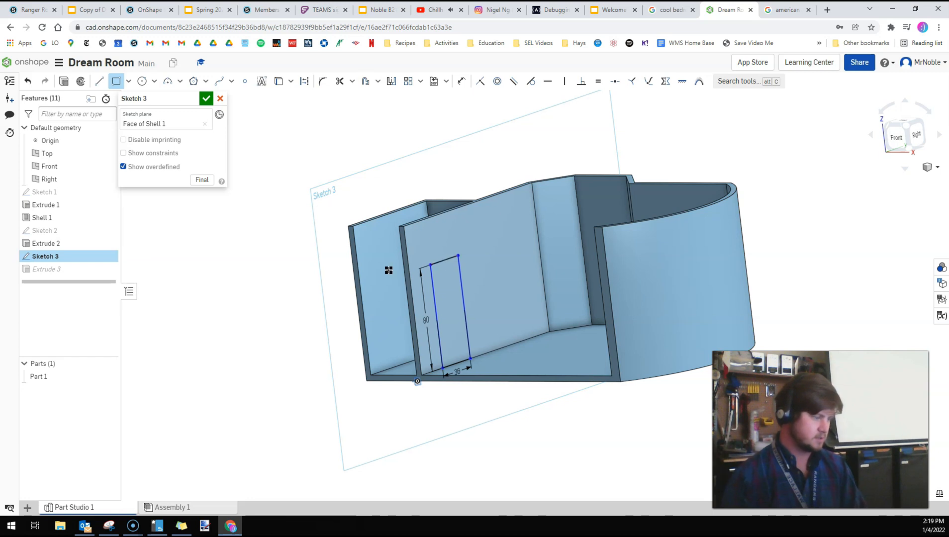
- Extrude the 36 by 80 in door rectangle as a removal through the partition wall, with Merge with all enabled
key("Return")
key("shift+e")
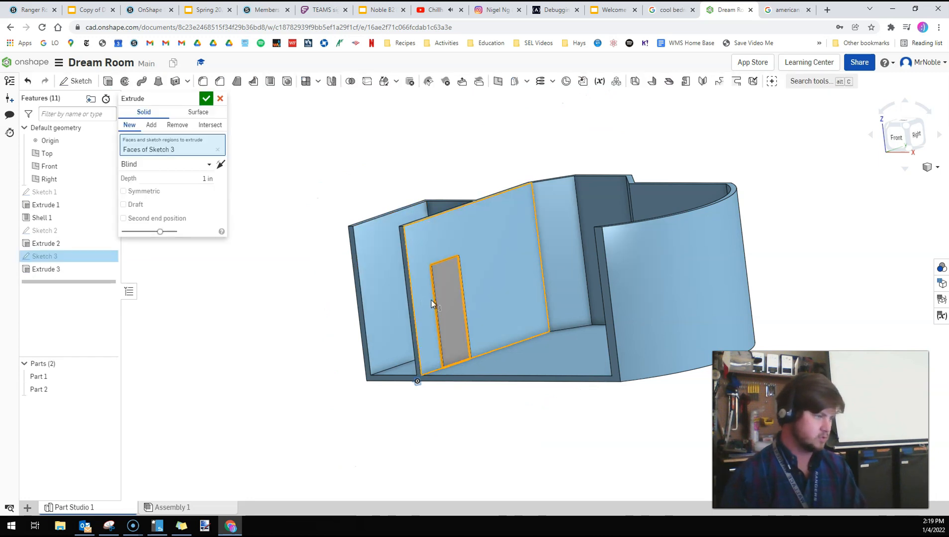
left_click(176, 126)
right_click_drag(319, 214, 368, 214)
left_click_drag(449, 313, 438, 313)
mouse_move(345, 212)
right_mouse_down()
mouse_move(372, 213)
mouse_move(358, 214)
right_mouse_up()
left_click(152, 231)
left_click(206, 99)
- Delete the earlier door extrusion, Extrude 3, from the feature list
left_click(46, 269)
key("Delete")
right_click_drag(437, 450, 403, 454)
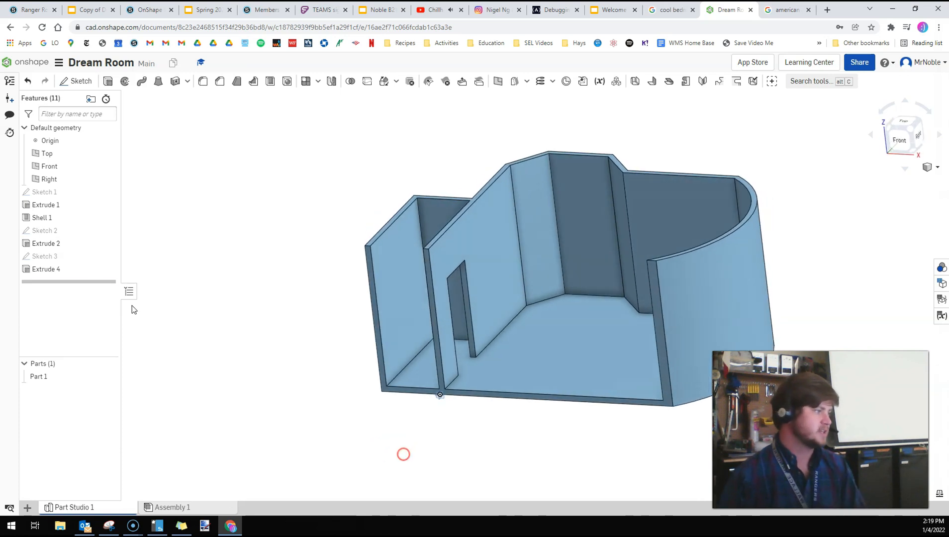
- Show Sketch 3 and extrude its door rectangle 2 in into the partition opening as a new part
left_click(108, 256)
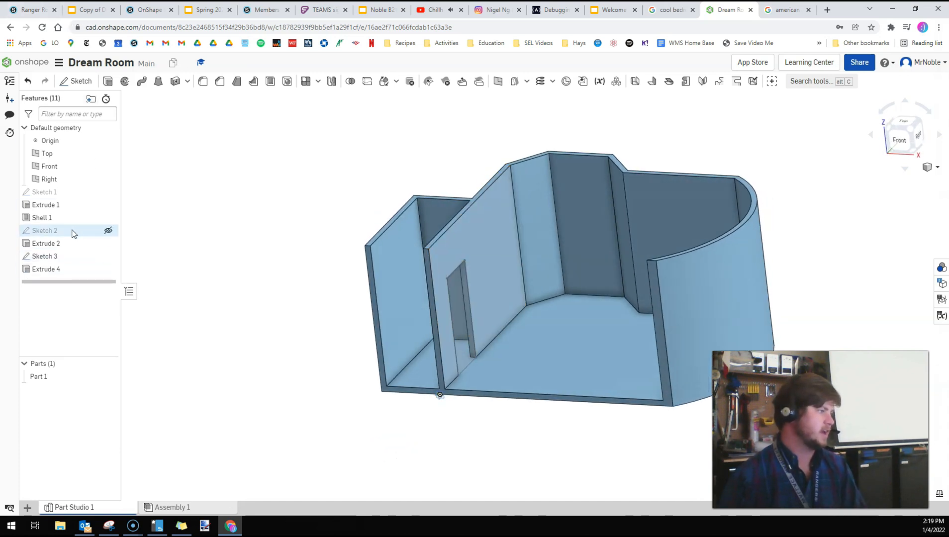
left_click(108, 81)
left_click(458, 298)
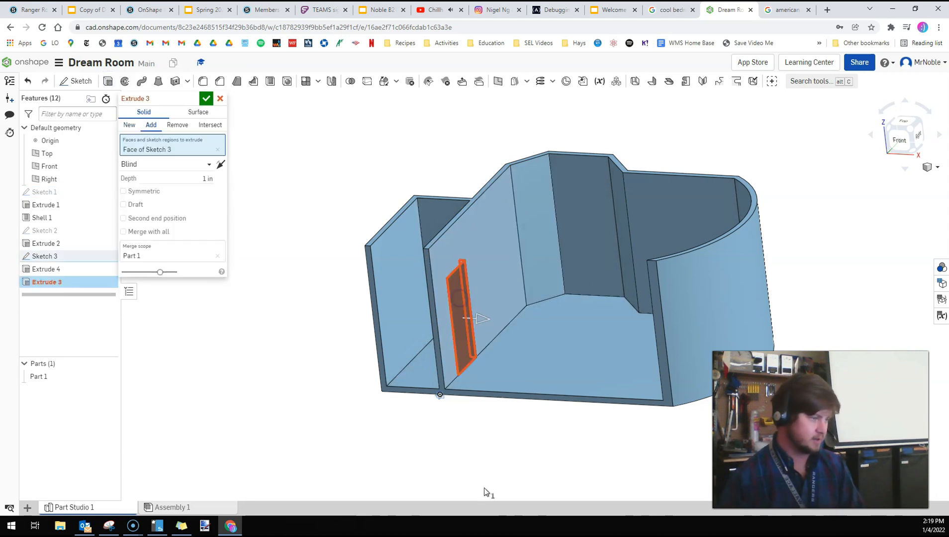
left_click(131, 126)
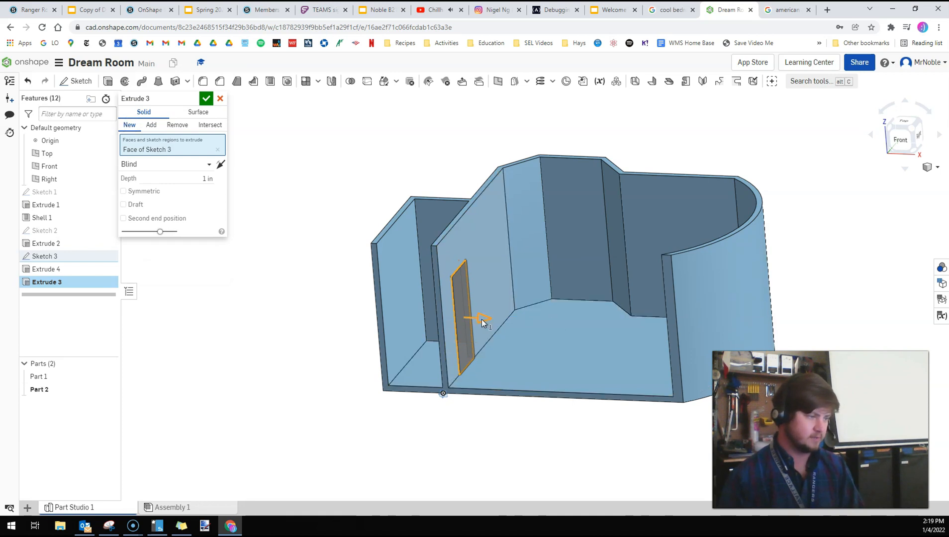
scroll(481, 321, "up", 4)
mouse_move(456, 316)
left_mouse_down()
mouse_move(464, 321)
mouse_move(451, 323)
left_mouse_up()
key("Return")
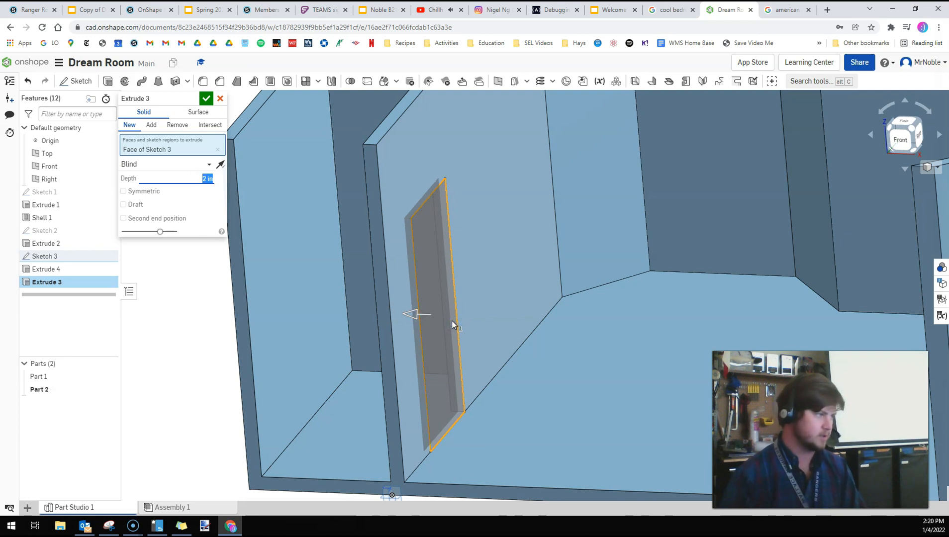
left_click(206, 98)
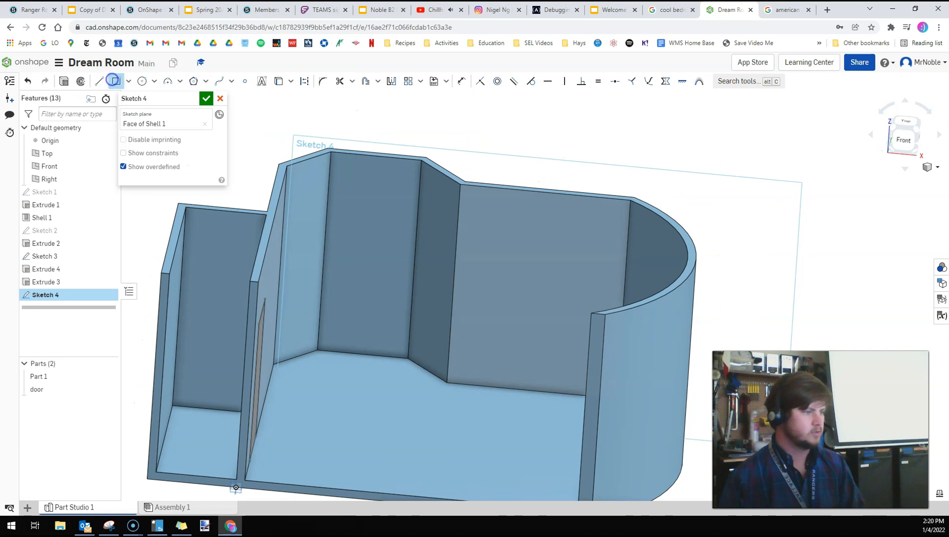
- Sketch a window rectangle about 67 in wide on the straight back wall and extrude it as a removal through the wall
key("g")
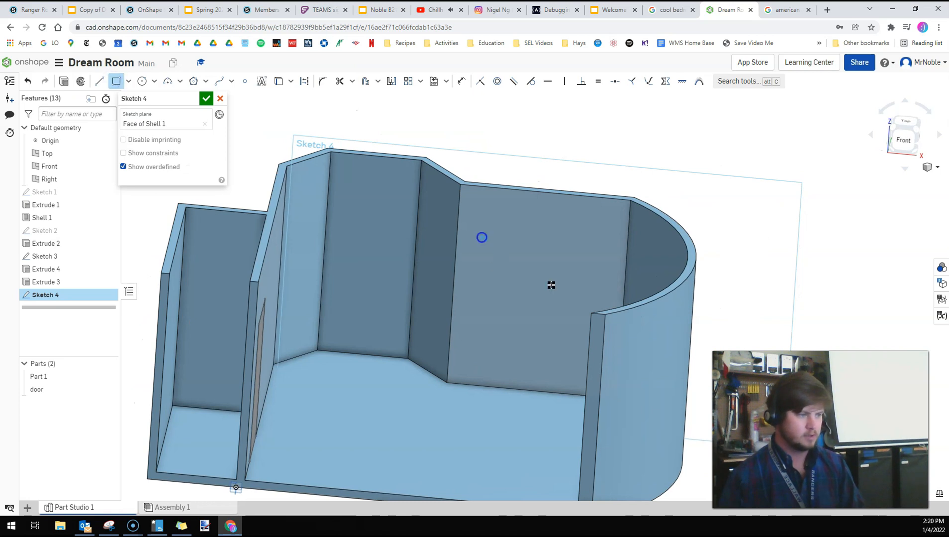
left_click(600, 327)
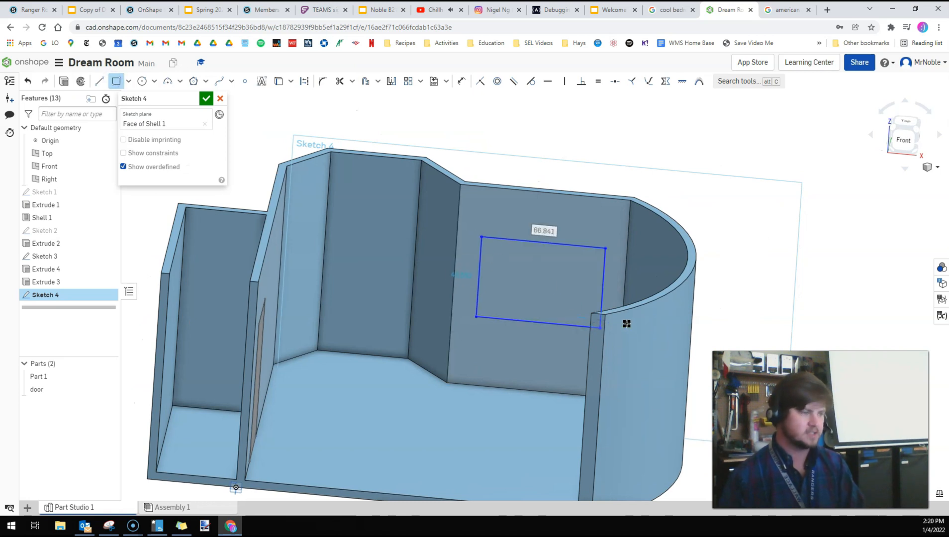
key("shift+e")
right_click_drag(701, 282, 682, 284)
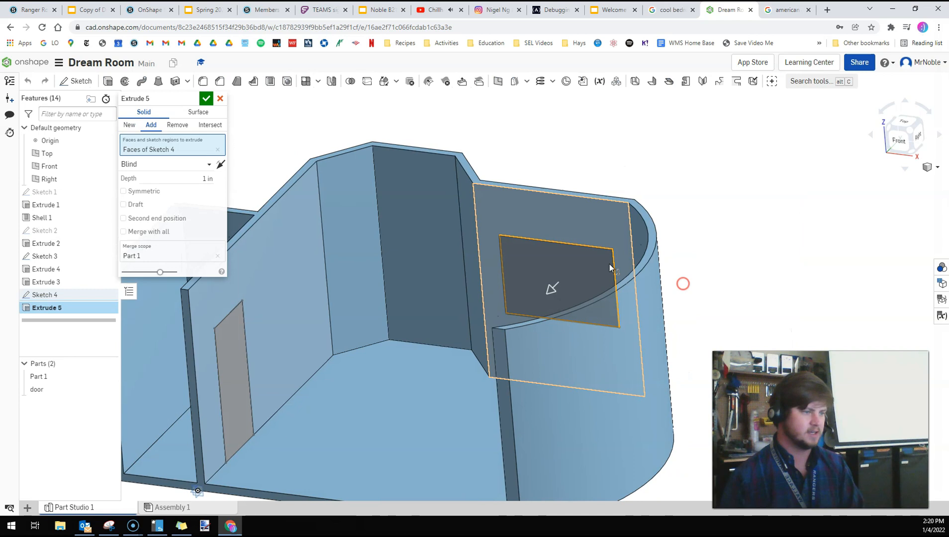
left_click_drag(554, 291, 585, 253)
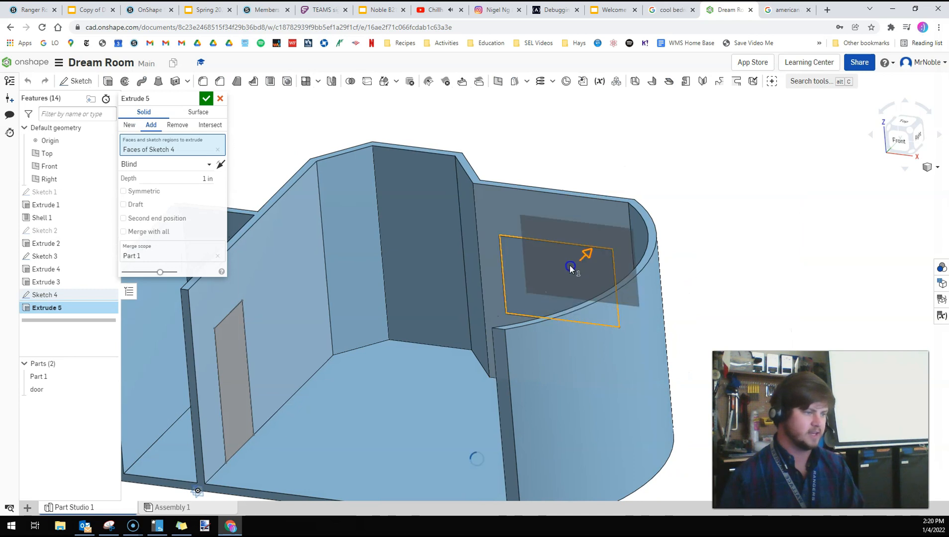
left_click(169, 126)
left_click(206, 98)
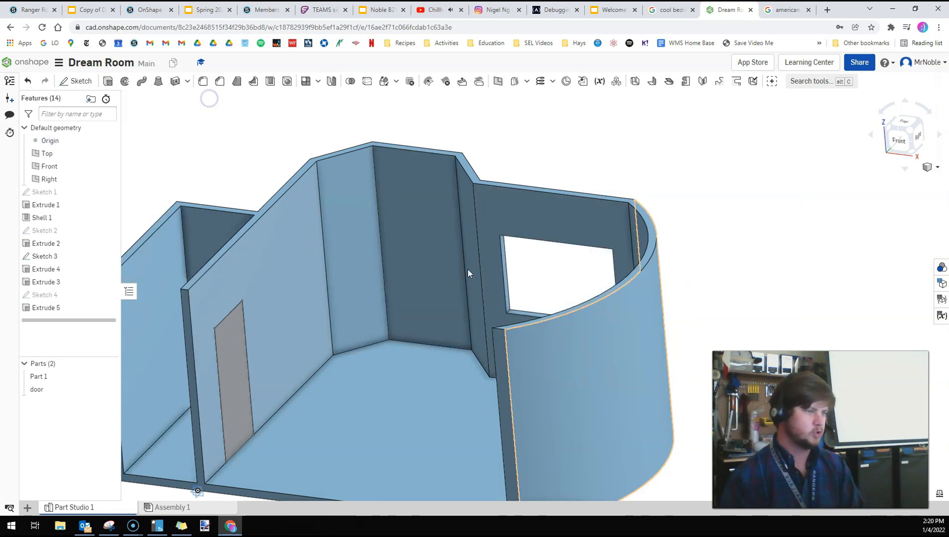
- Create an offset plane from the closet partition's face, placed outside the room beyond the curved wall
right_click_drag(264, 180, 238, 152)
left_click(498, 82)
right_click_drag(788, 339, 760, 322)
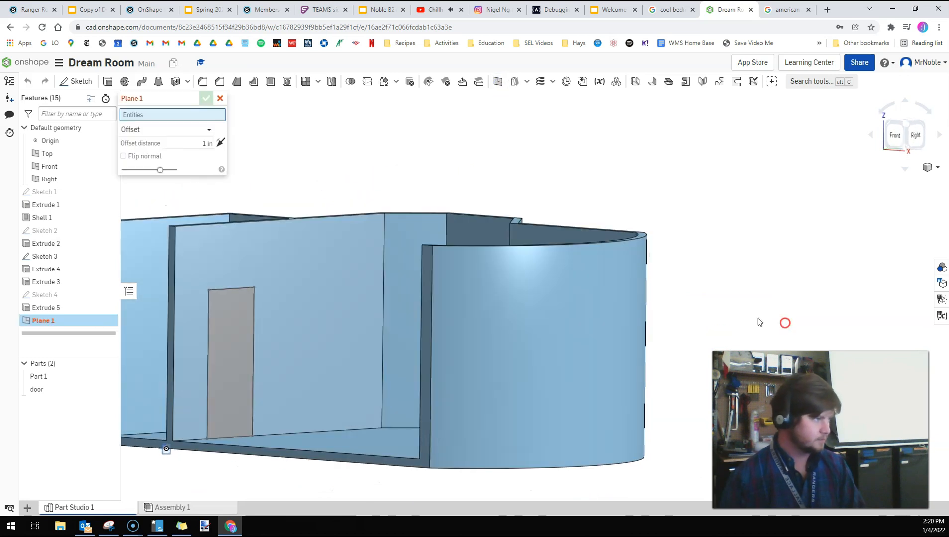
left_click(164, 129)
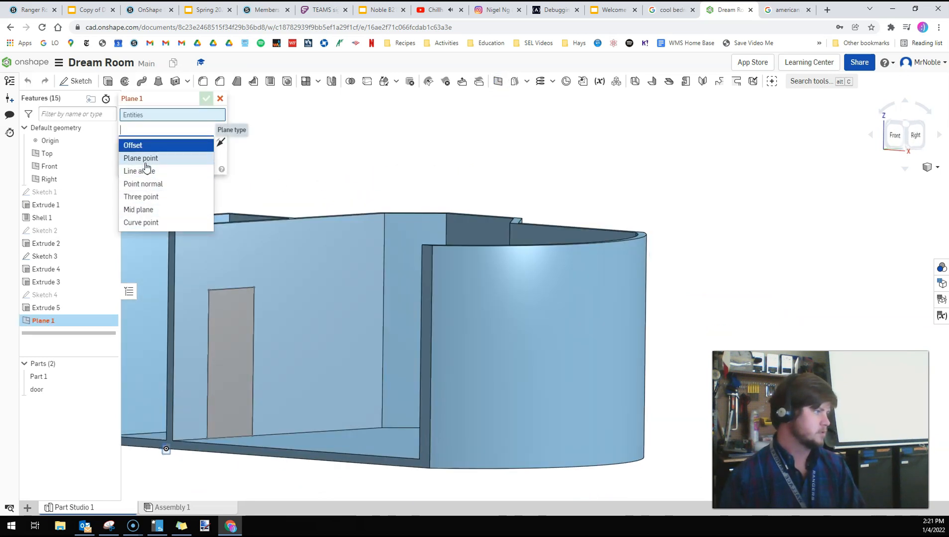
left_click(139, 145)
right_click_drag(647, 125, 540, 123)
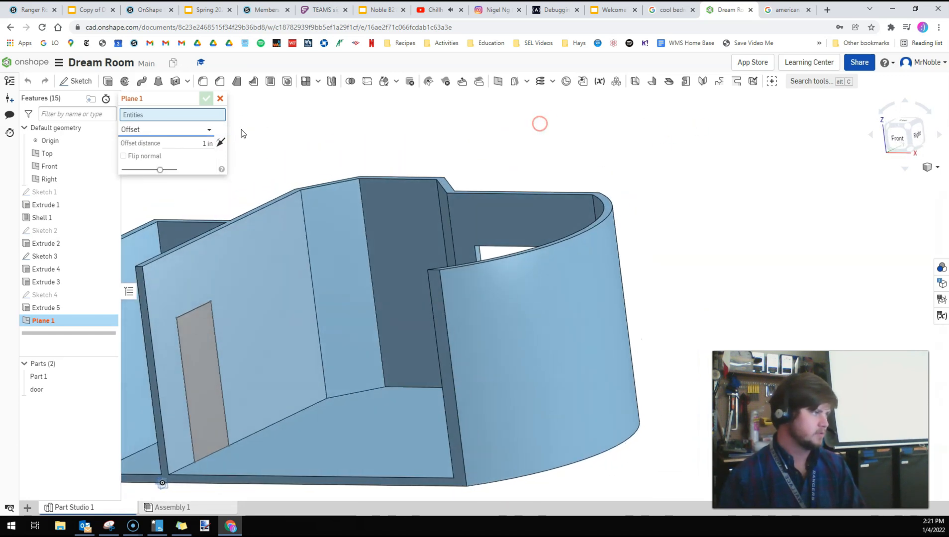
left_click(277, 271)
left_click_drag(250, 333, 678, 355)
mouse_move(849, 327)
right_mouse_down()
mouse_move(823, 309)
mouse_move(839, 319)
right_mouse_up()
left_click(206, 99)
- Sketch a rectangle about 133 by 76 in on the new offset plane, in front of the curved wall
left_click(76, 81)
left_click(43, 321)
key("n")
left_click(118, 80)
left_click(357, 219)
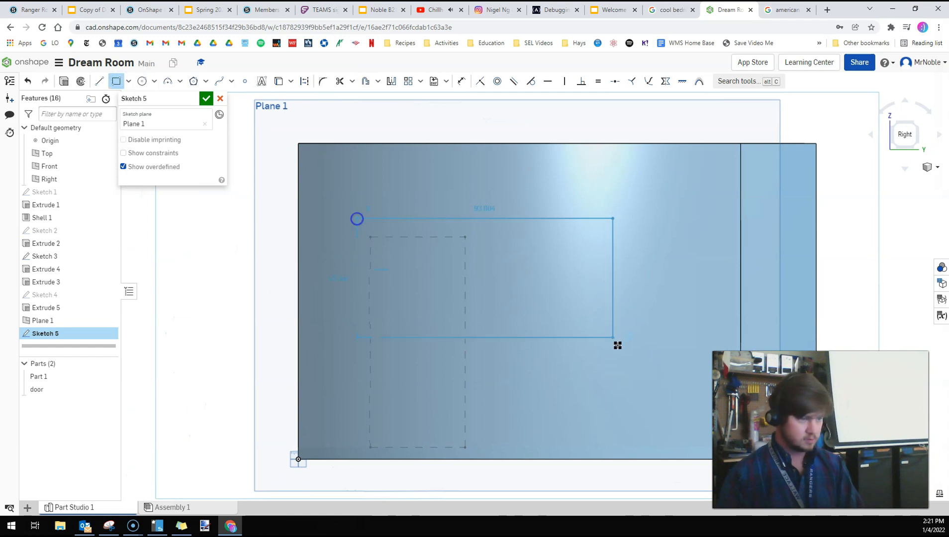
left_click(706, 417)
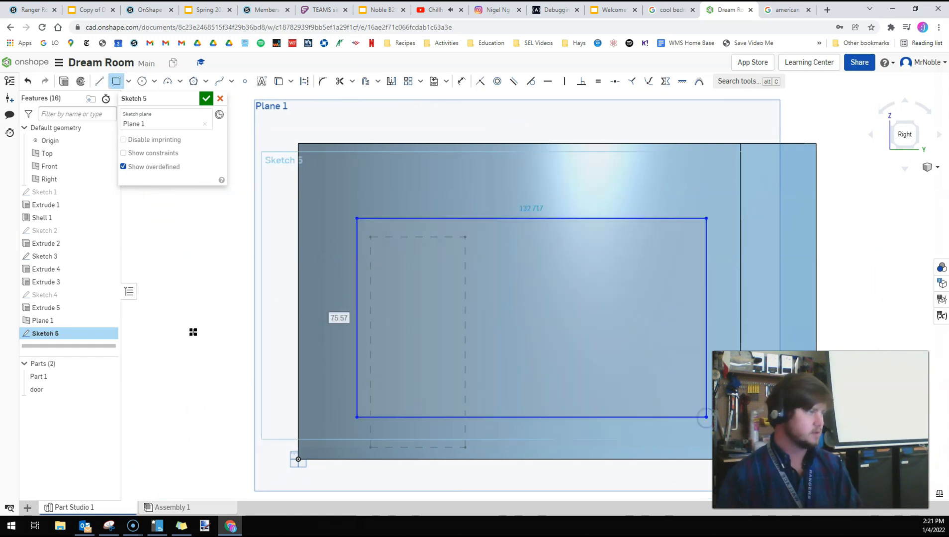
- Extrude the large rectangle as a removal to cut a wide window opening through the curved wall
key("shift+e")
left_click(619, 306)
key("Return")
- Sketch a tall window rectangle on the narrow angled wall next to the closet partition
mouse_move(619, 306)
right_mouse_down()
mouse_move(526, 282)
mouse_move(510, 287)
mouse_move(540, 256)
mouse_move(472, 269)
mouse_move(542, 261)
mouse_move(513, 261)
right_mouse_up()
key("shift+s")
left_click(330, 206)
key("r")
left_click(294, 170)
left_click(354, 287)
left_click(206, 98)
- Extrude the tall rectangle as a removal through the angled wall
key("shift+e")
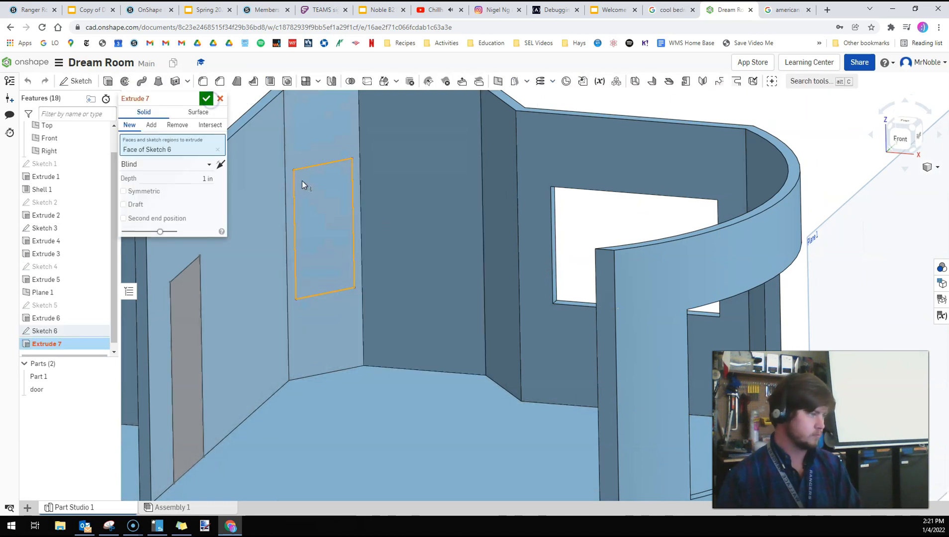
left_click(189, 128)
left_click(206, 98)
- Start a sketch on the middle bay wall and project the top edge of the adjacent window opening into it
key("shift+s")
left_click(409, 221)
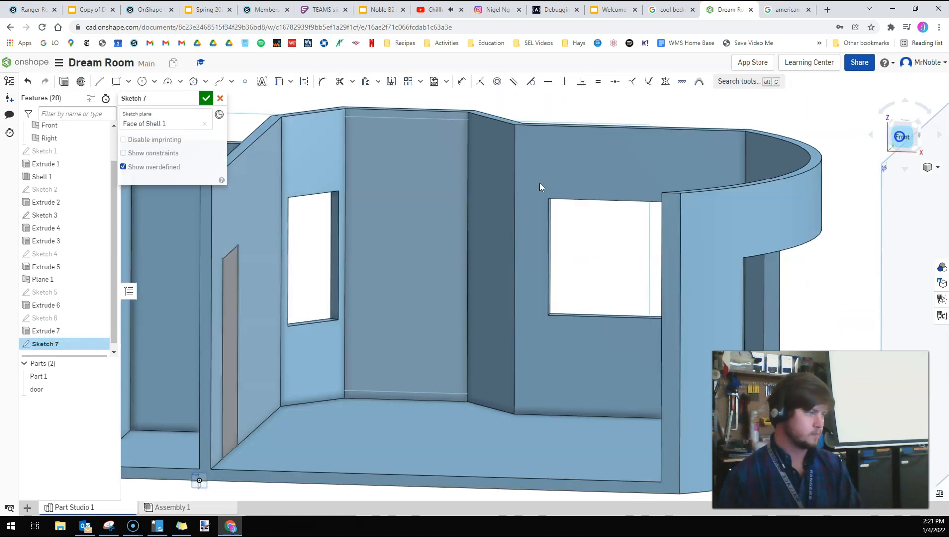
left_click(117, 83)
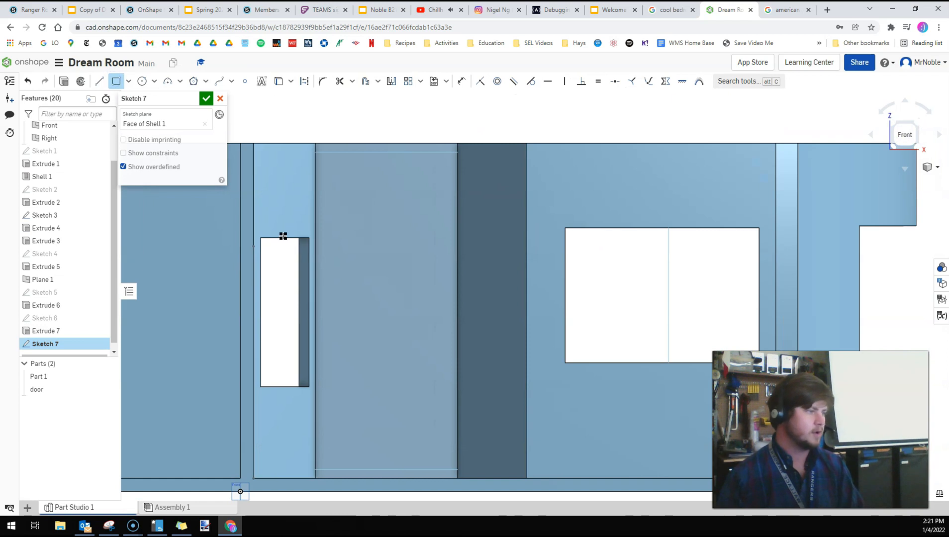
left_click(278, 87)
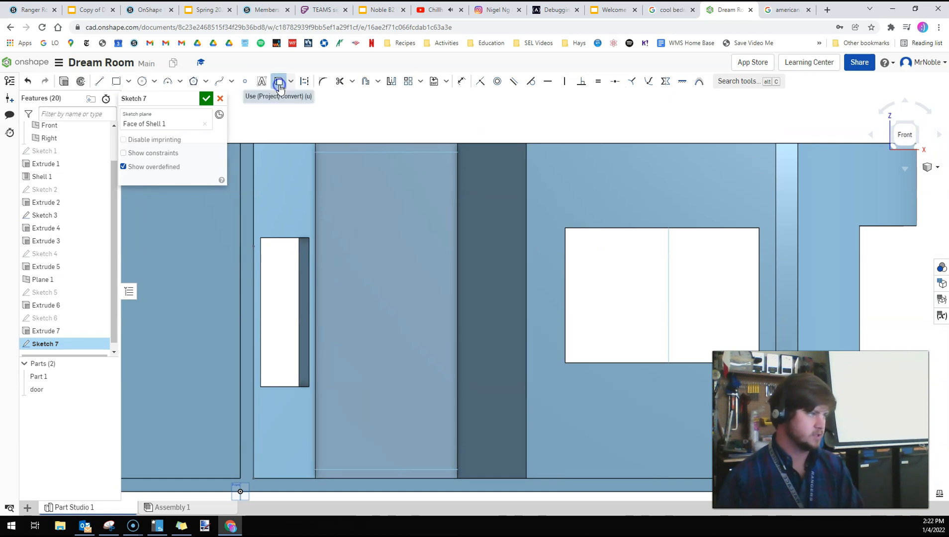
left_click(294, 239)
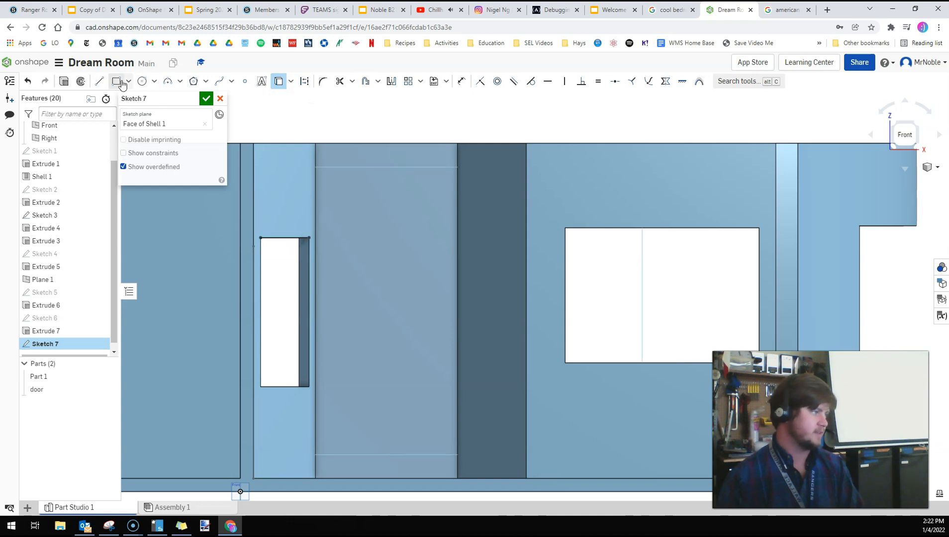
- Project the adjacent window's bottom edge too and draw a rectangle on the middle bay wall aligned with both projected edges
left_click(322, 238)
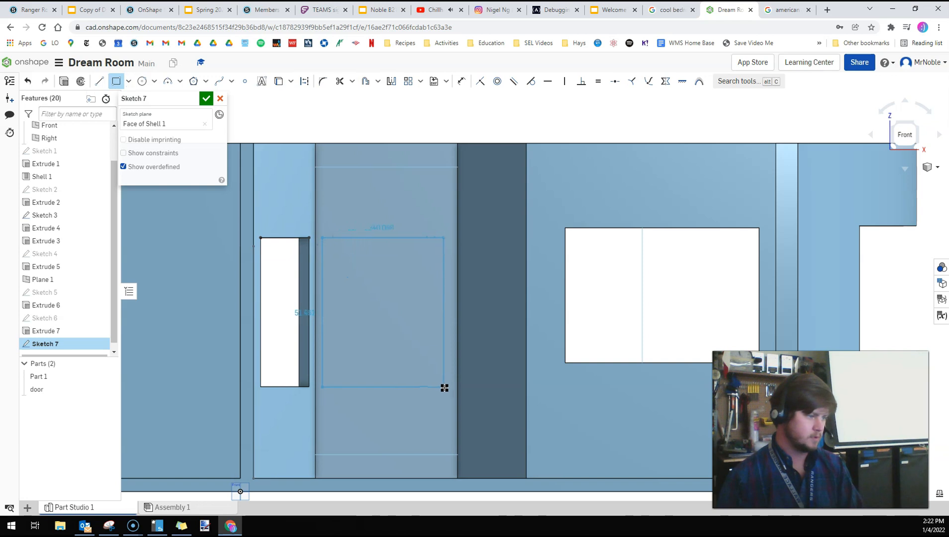
key("Escape")
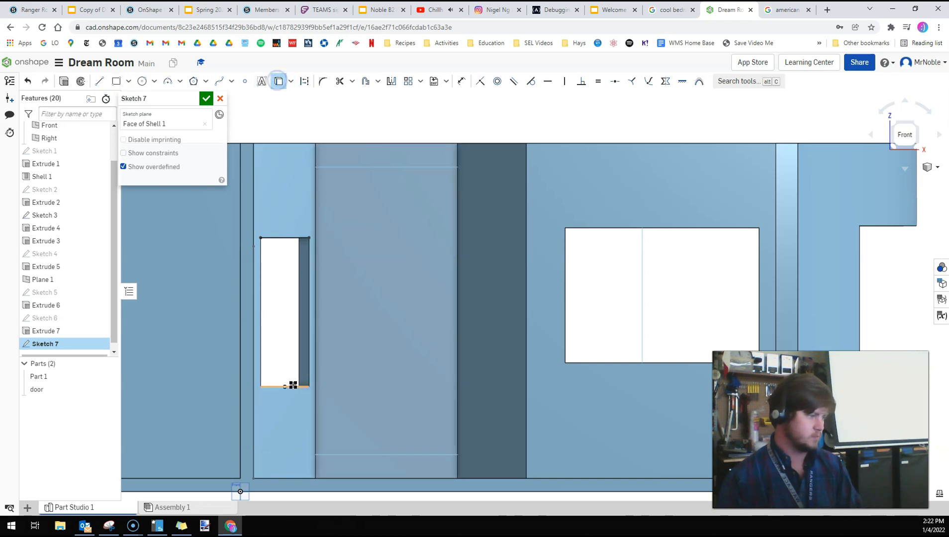
key("g")
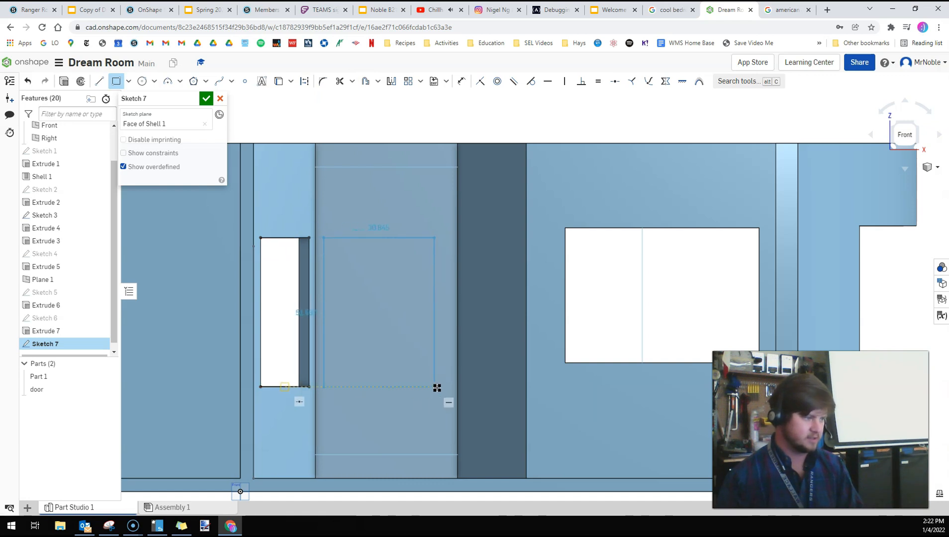
left_click(445, 387)
left_click(206, 99)
- Extrude the middle bay wall's rectangle as a removal to open the second bay window
left_click(110, 81)
right_click_drag(422, 325, 358, 358)
left_click(180, 126)
left_click(206, 99)
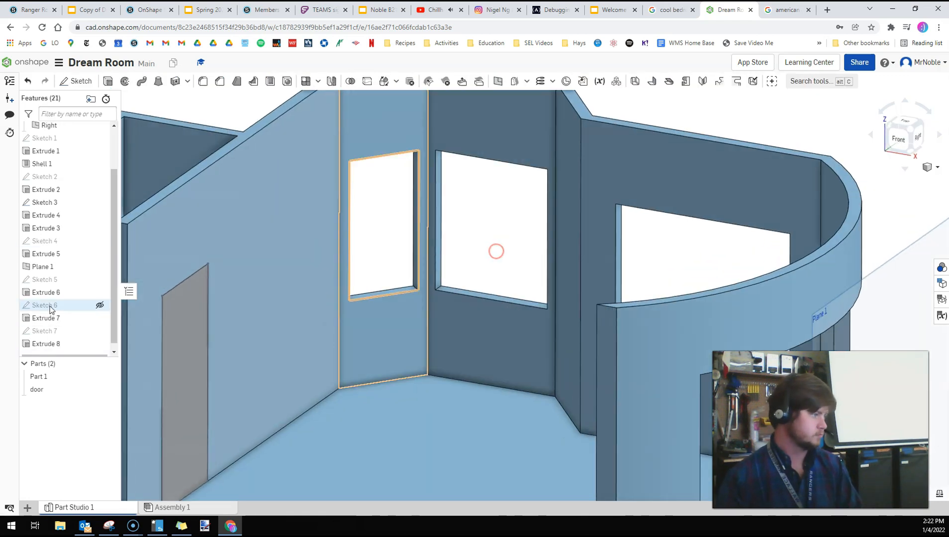
- Sketch a narrow window rectangle on the remaining angled bay wall, level with the neighbouring bay window
right_click(49, 307)
left_click(92, 81)
left_click(590, 134)
left_click(117, 81)
left_click(206, 99)
- Extrude the narrow rectangle as a removal through the remaining angled bay wall
left_click(108, 81)
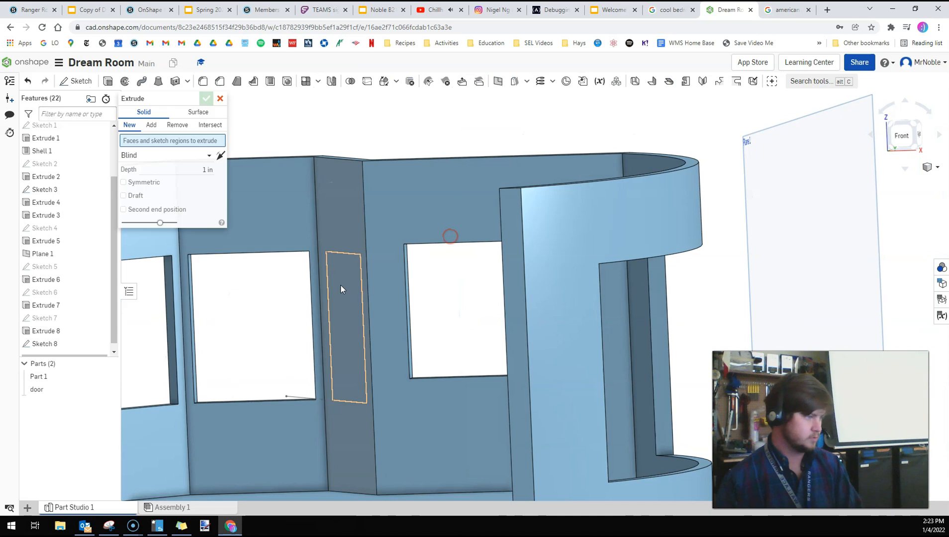
left_click(341, 290)
left_click(177, 126)
left_click(206, 99)
mouse_move(413, 333)
right_mouse_down()
mouse_move(401, 293)
mouse_move(422, 265)
mouse_move(444, 304)
mouse_move(417, 281)
mouse_move(399, 288)
mouse_move(365, 276)
mouse_move(377, 271)
mouse_move(248, 267)
mouse_move(299, 343)
mouse_move(314, 341)
mouse_move(292, 320)
mouse_move(295, 299)
mouse_move(269, 306)
mouse_move(289, 329)
mouse_move(234, 305)
mouse_move(276, 289)
mouse_move(297, 306)
mouse_move(322, 301)
mouse_move(299, 298)
right_mouse_up()
scroll(400, 292, "down", 5)
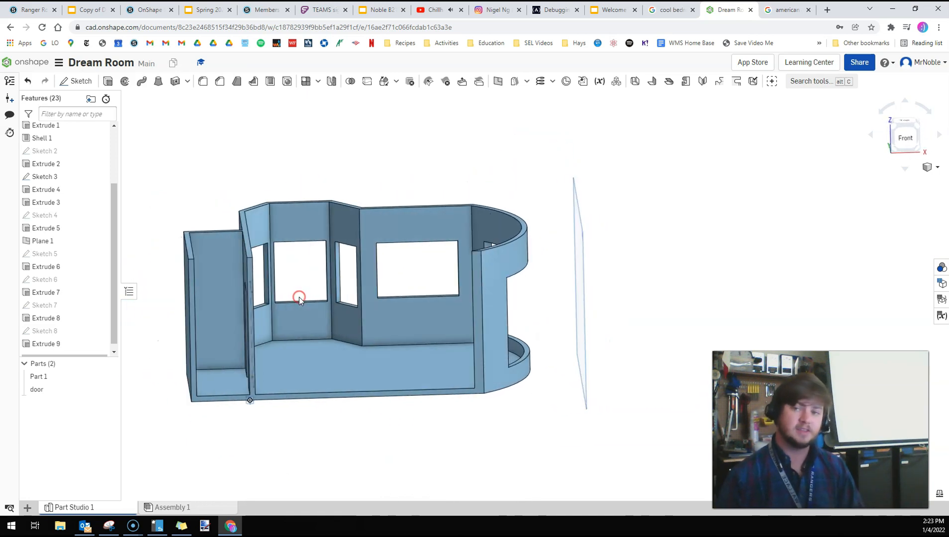